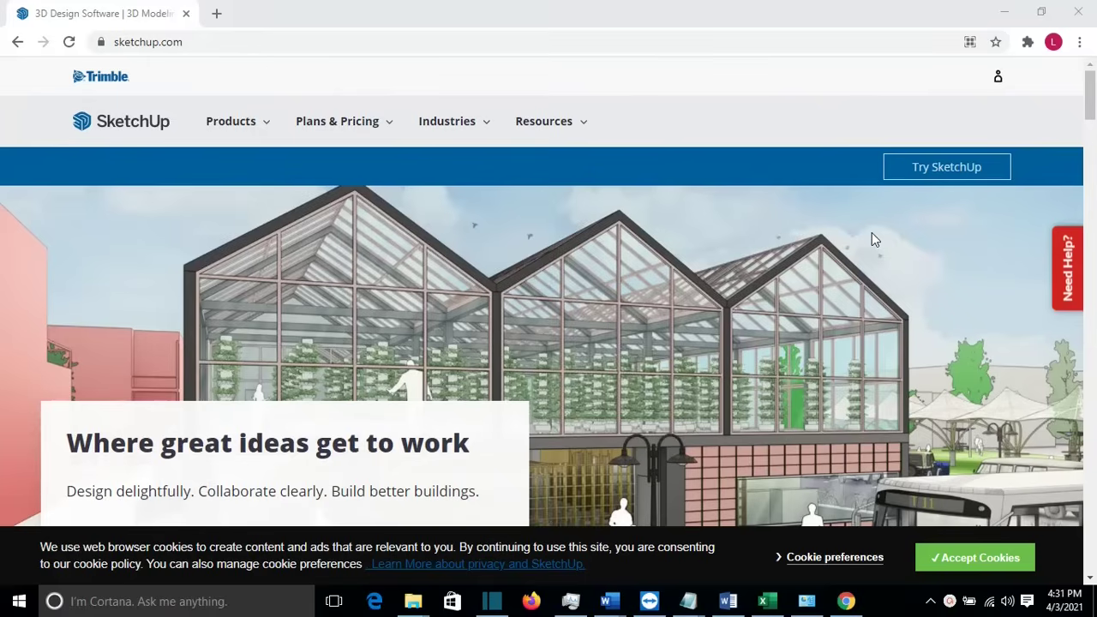
# - Open a new Google Chrome tab beside the SketchUp homepage tab
pyautogui.click(218, 43)
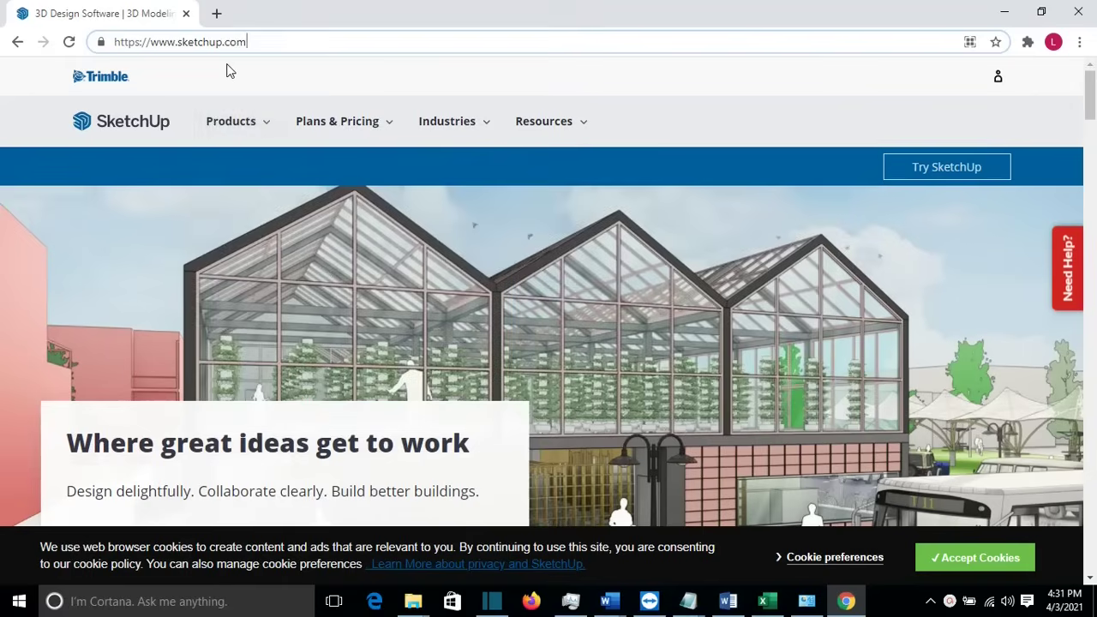
pyautogui.click(216, 14)
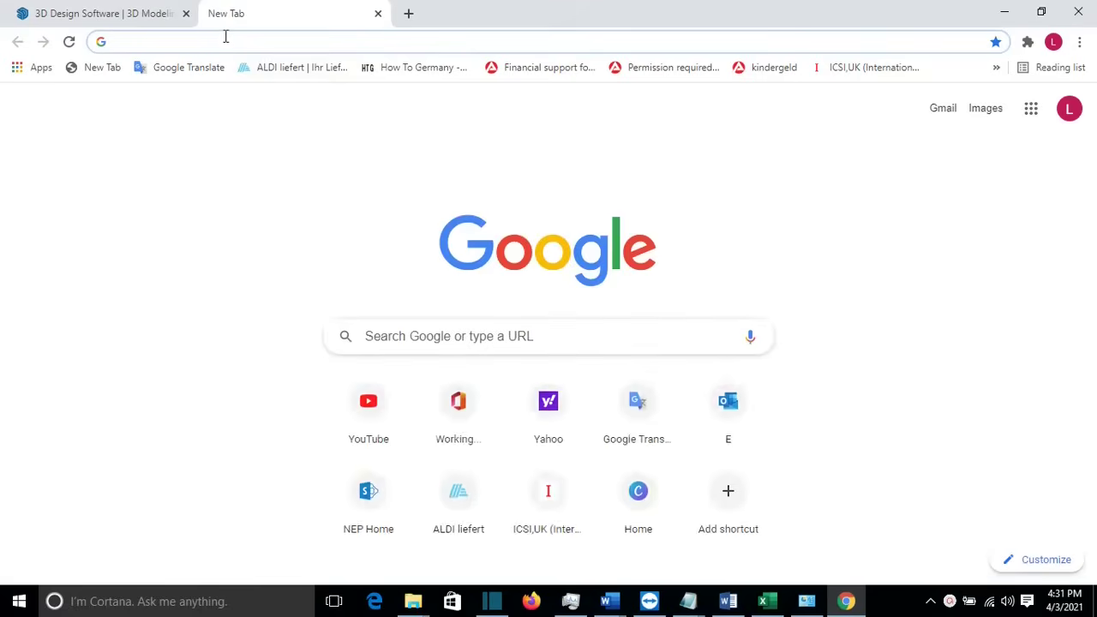
# - Search Google for 'sketchup' and open the SketchUp: 3D Design Software result
pyautogui.write('sketchup')
pyautogui.press('Return')
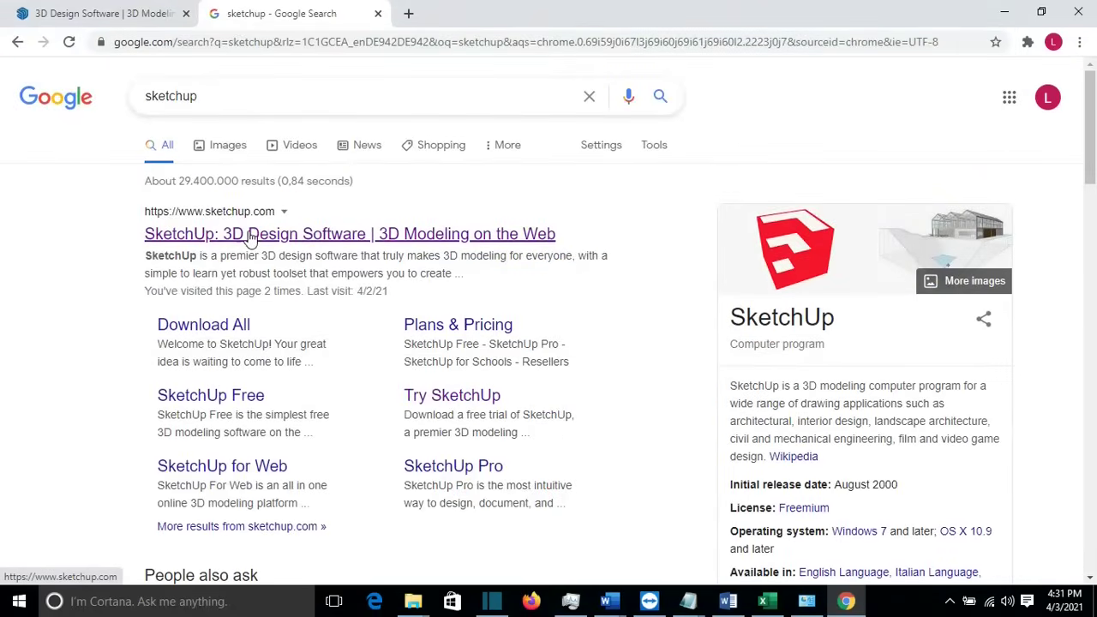
pyautogui.click(291, 245)
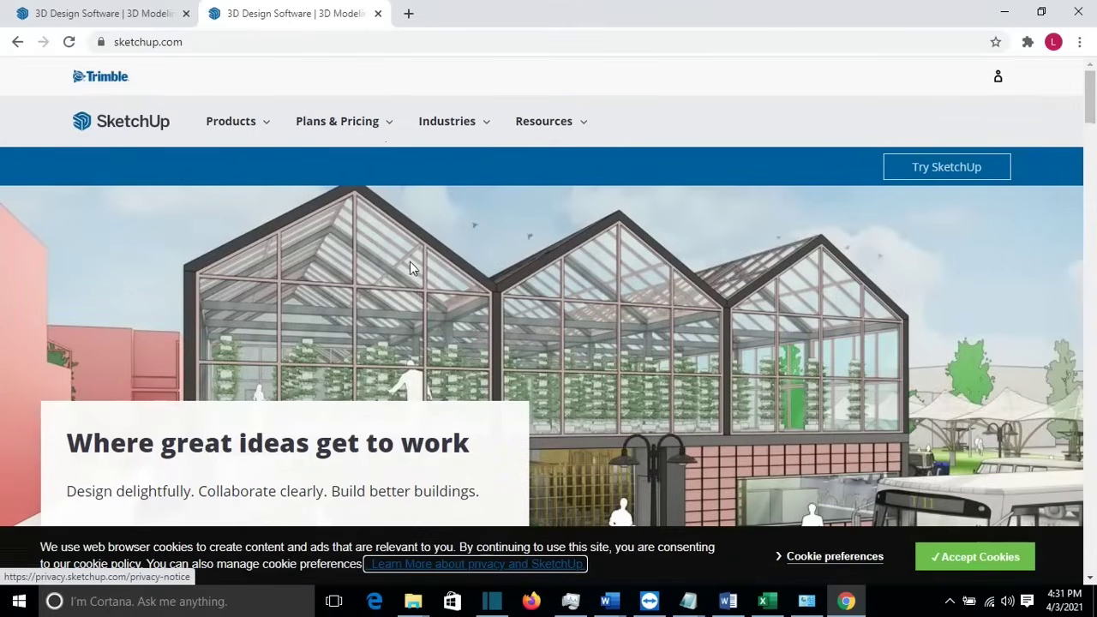
# - Go to the SketchUp Help Center from the site's Resources menu
pyautogui.moveTo(194, 125)
pyautogui.moveTo(340, 253)
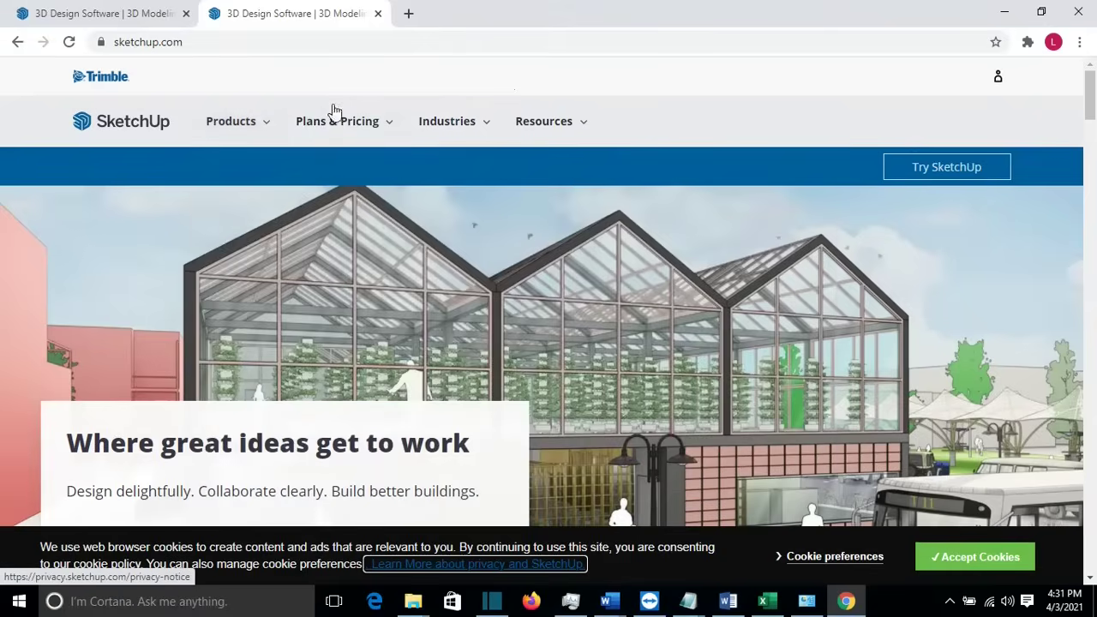
pyautogui.moveTo(578, 118)
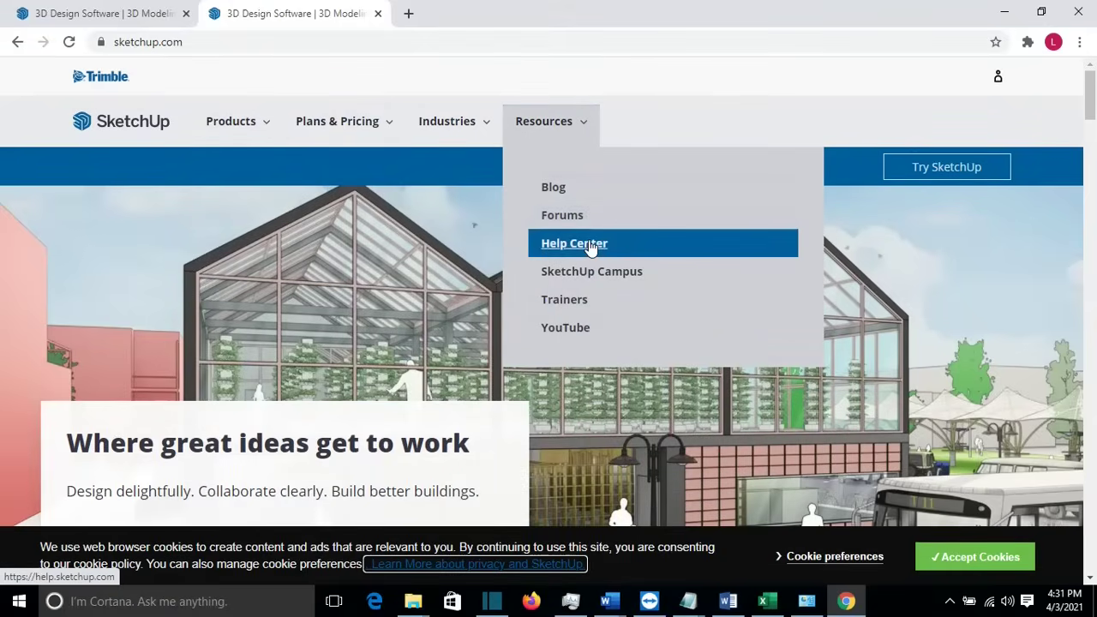
pyautogui.click(590, 247)
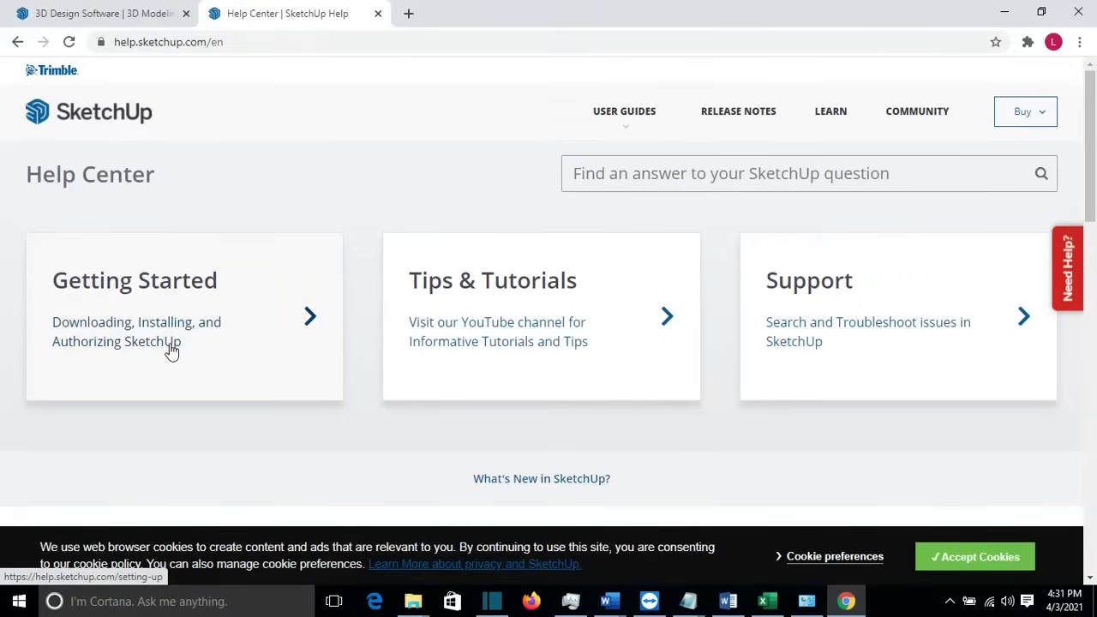
# - Open Getting Started and scroll to the downloading, installing and activating articles
pyautogui.click(246, 398)
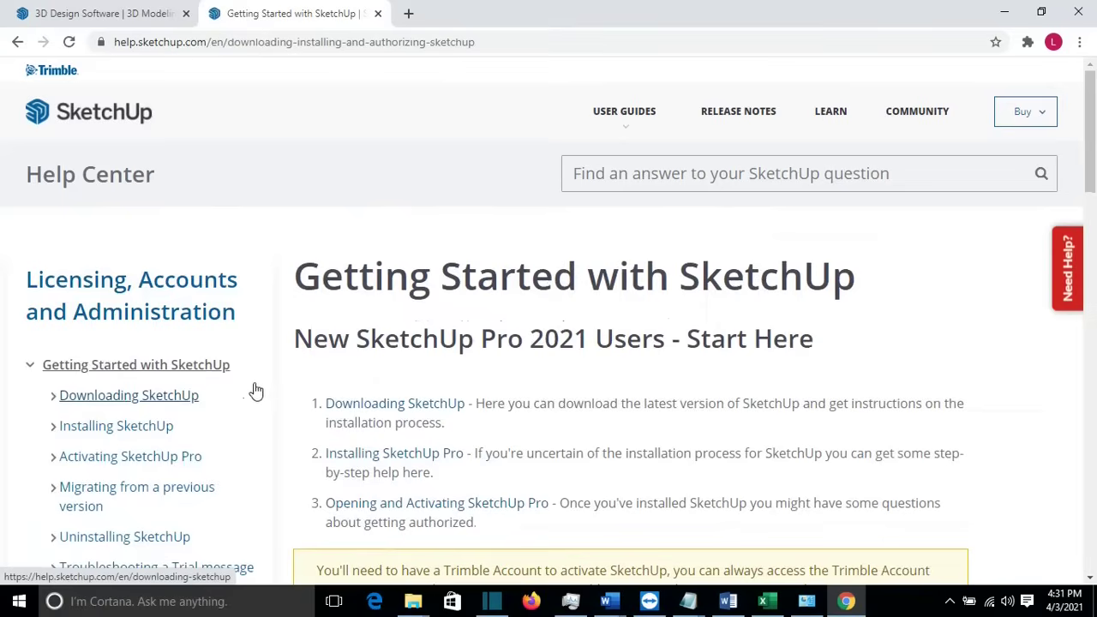
pyautogui.scroll(-1, 701, 307)
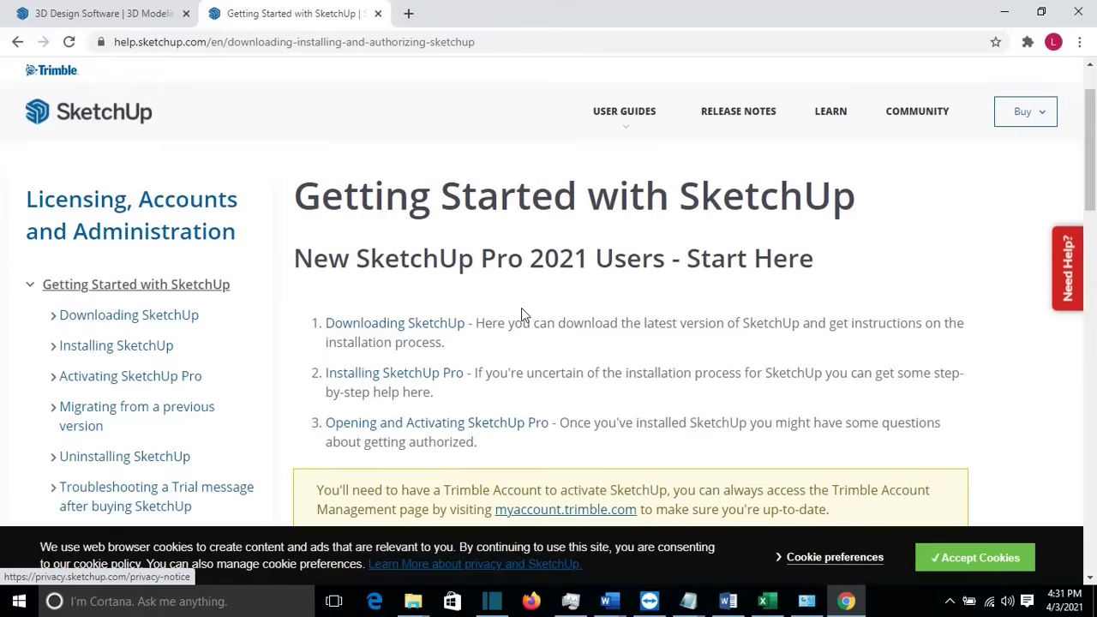
pyautogui.scroll(-2, 514, 313)
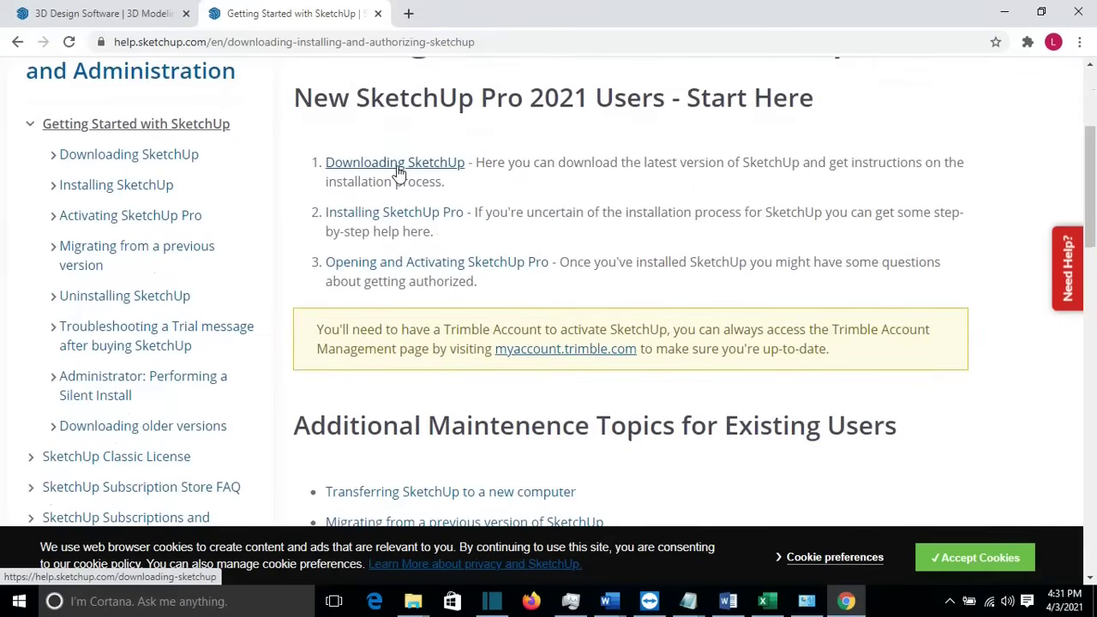
# - Open the Downloading SketchUp article and scroll through its download links and system requirements
pyautogui.click(398, 165)
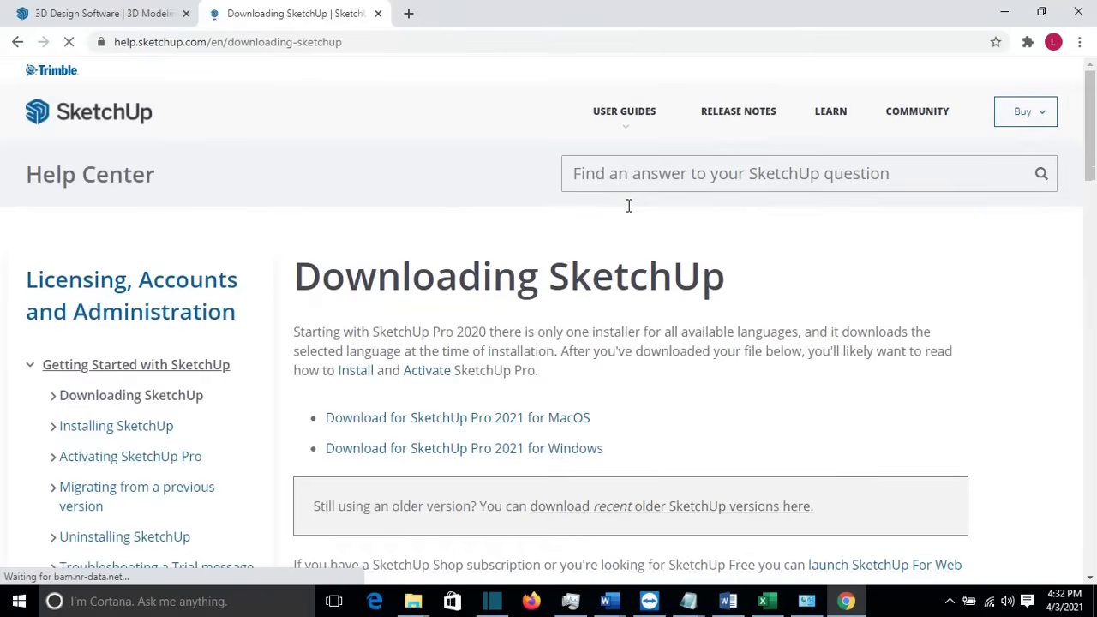
pyautogui.scroll(-2, 628, 206)
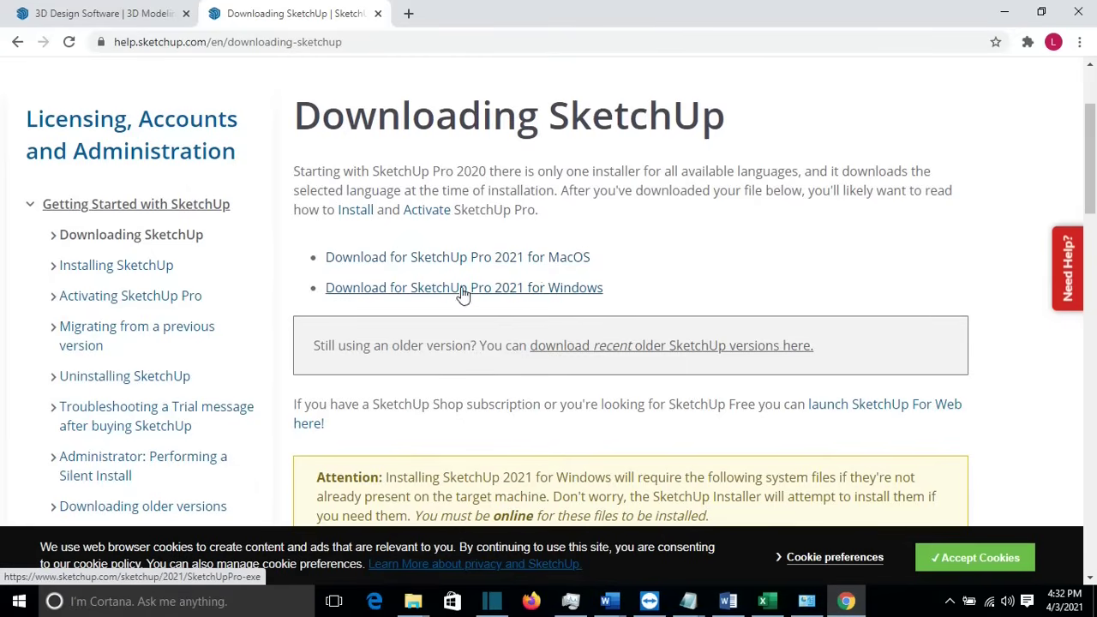
pyautogui.scroll(-2, 638, 284)
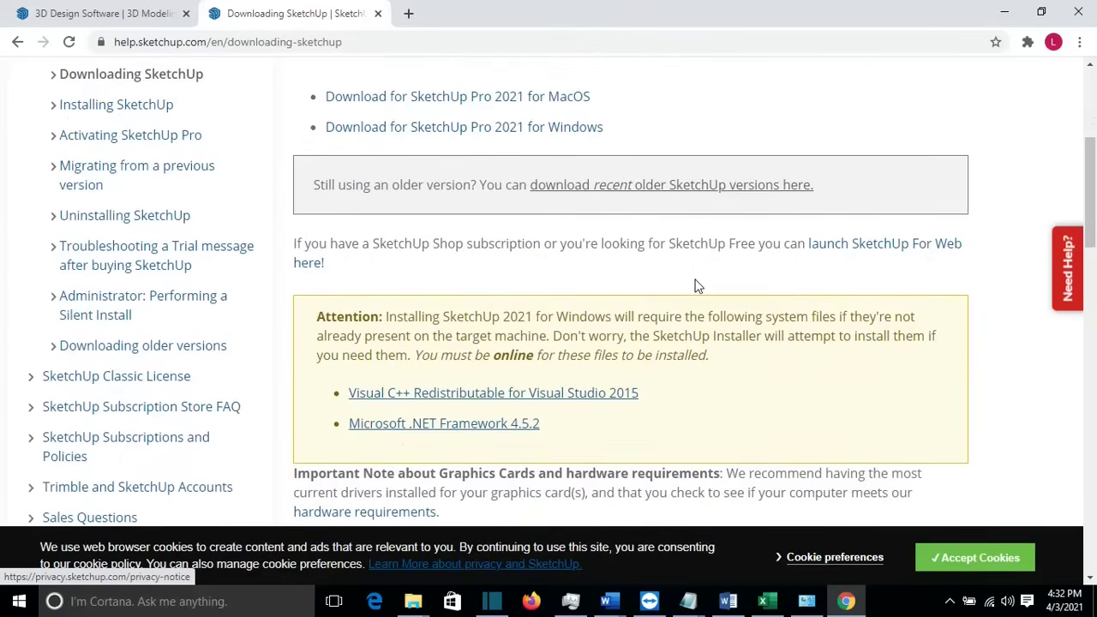
pyautogui.scroll(-2, 695, 285)
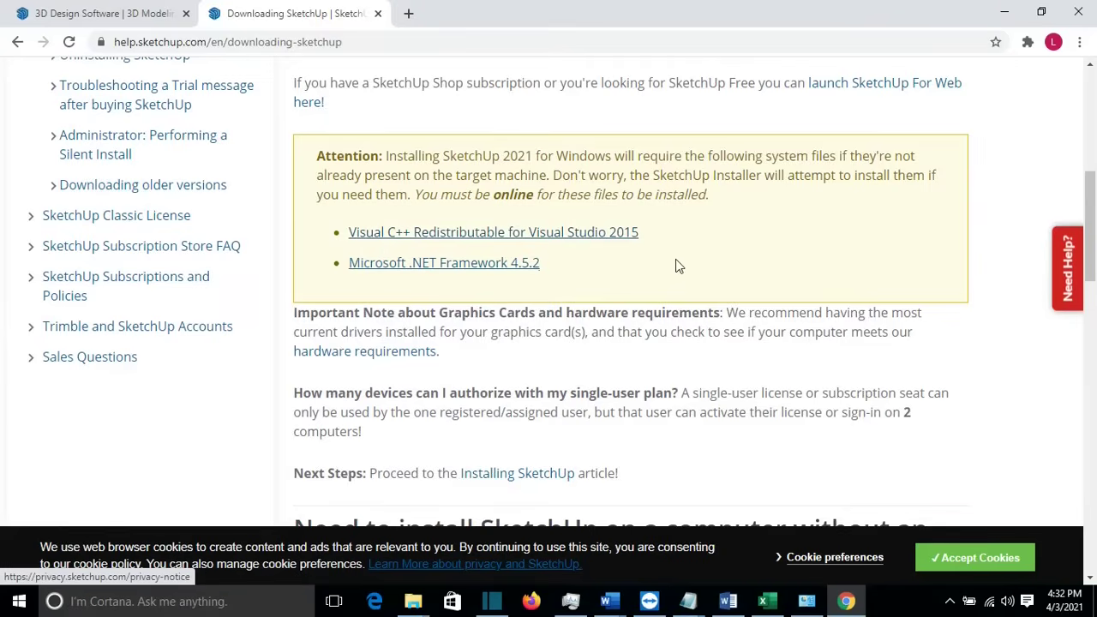
pyautogui.scroll(-1, 610, 291)
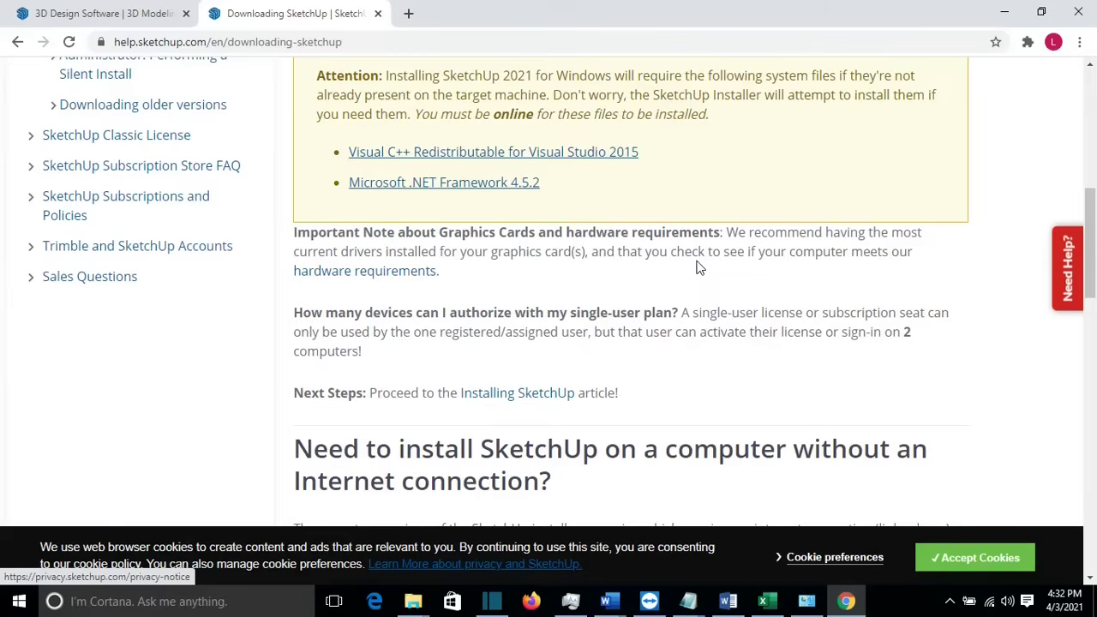
# - Open Hardware and Software Requirements in a third tab, then return to Downloading SketchUp
pyautogui.click(367, 272)
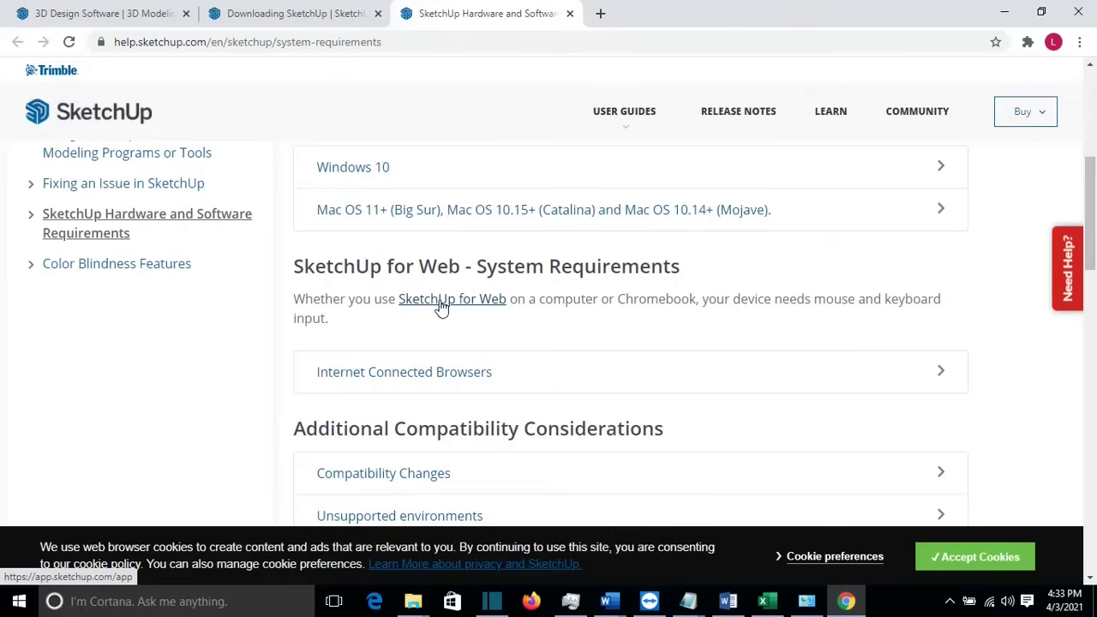
pyautogui.click(296, 11)
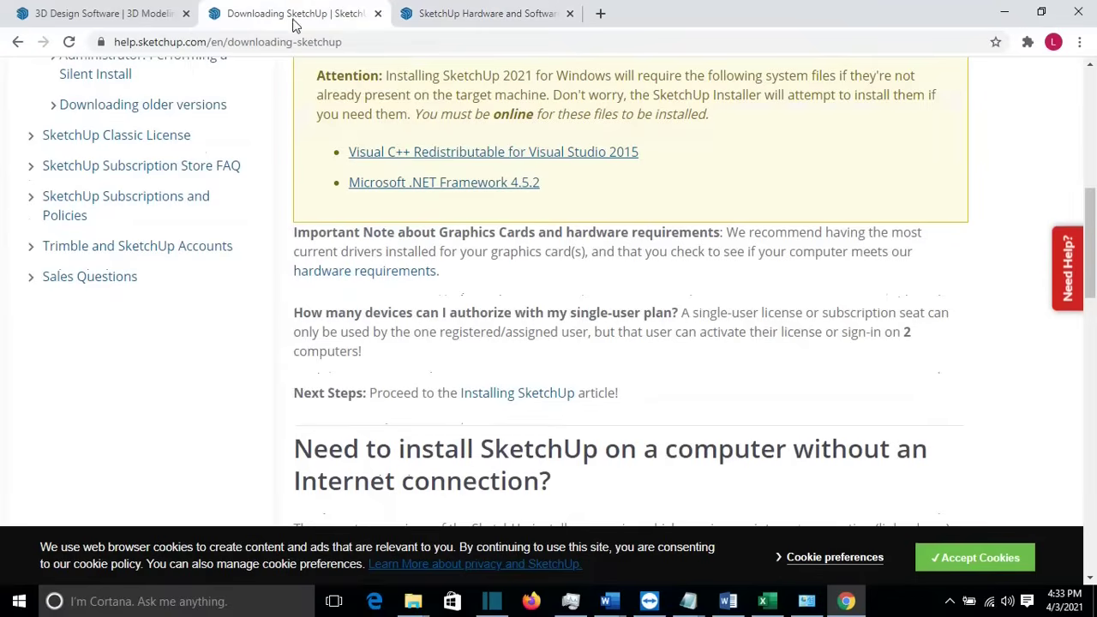
pyautogui.scroll(6, 496, 330)
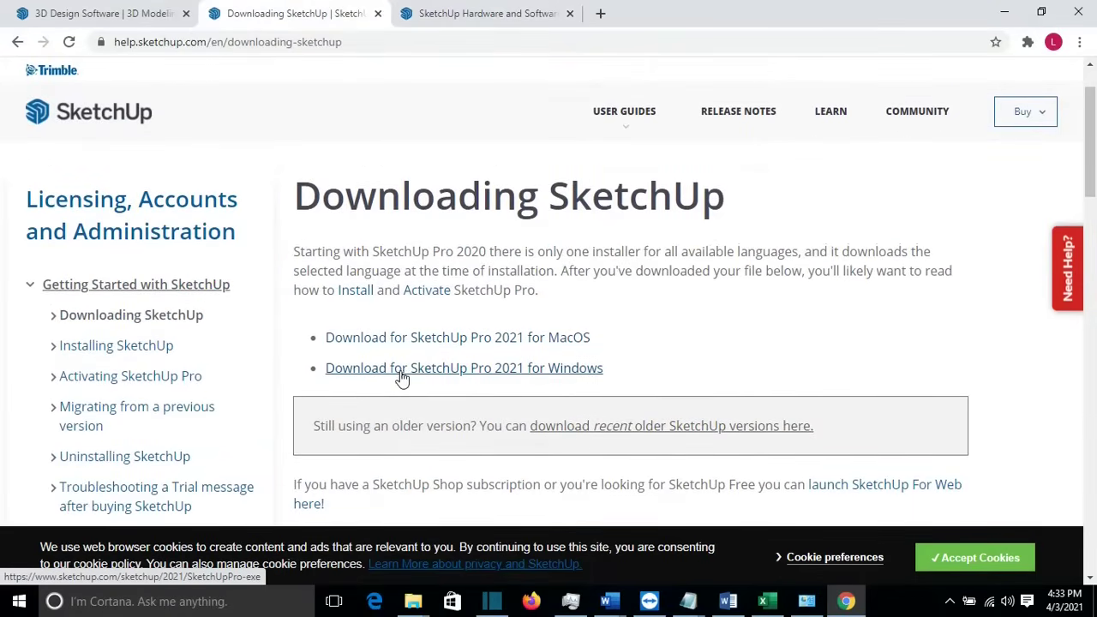
# - Download the SketchUpPro-2021-0-1.exe Windows installer for SketchUp Pro 2021
pyautogui.click(467, 370)
pyautogui.click(610, 377)
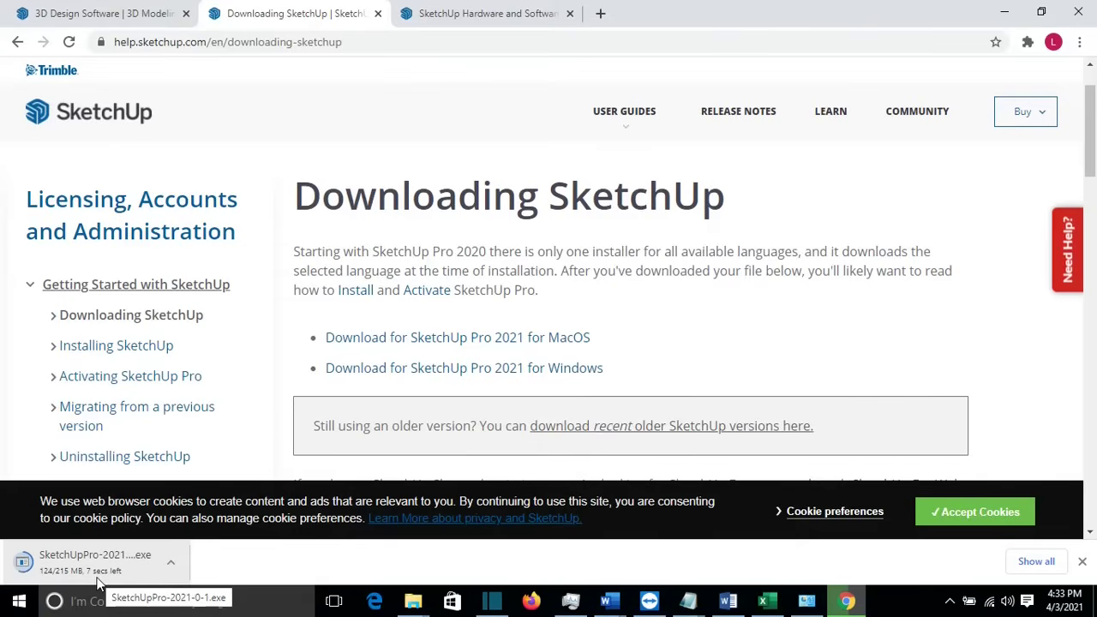
pyautogui.scroll(-3, 392, 363)
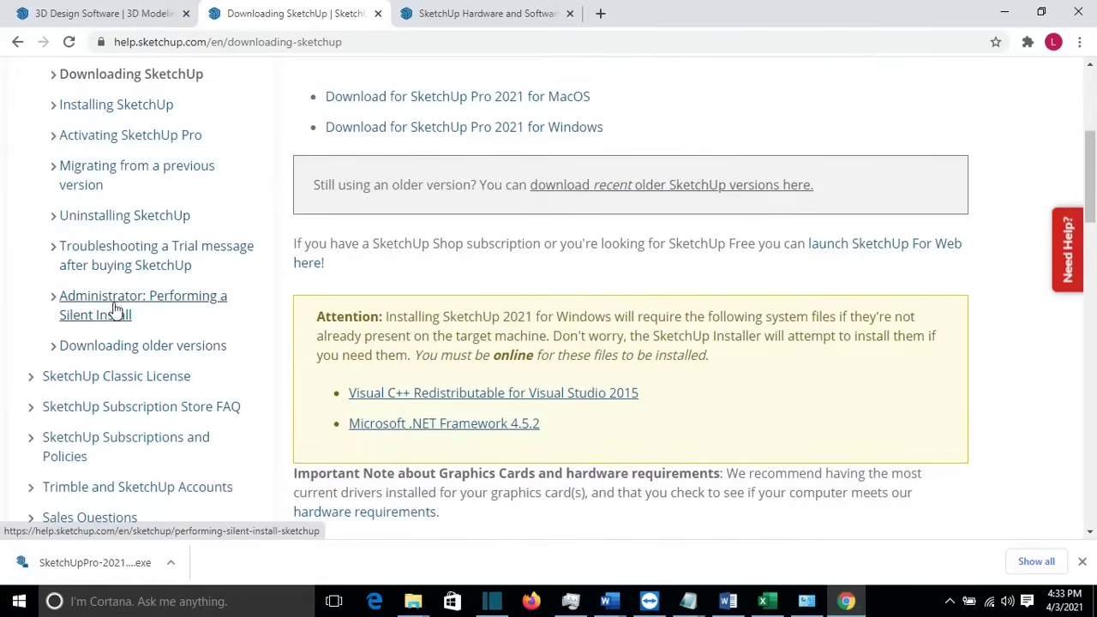
pyautogui.scroll(1, 121, 254)
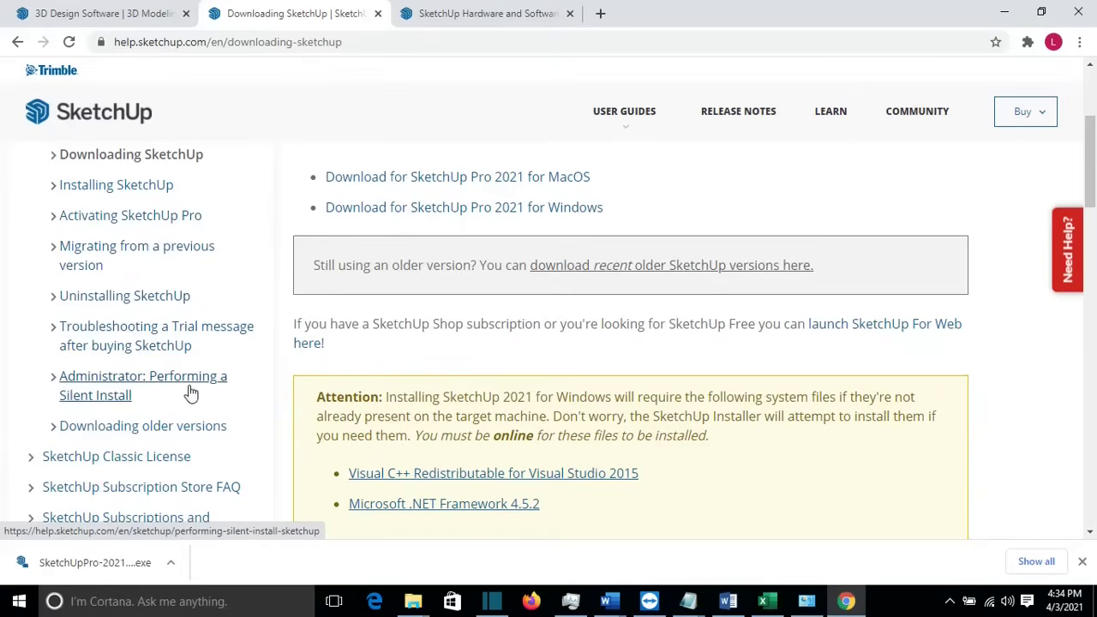
# - Browse the older-versions page, highlight SketchUp Make 2017, and launch the Pro 2021 installer
pyautogui.click(133, 436)
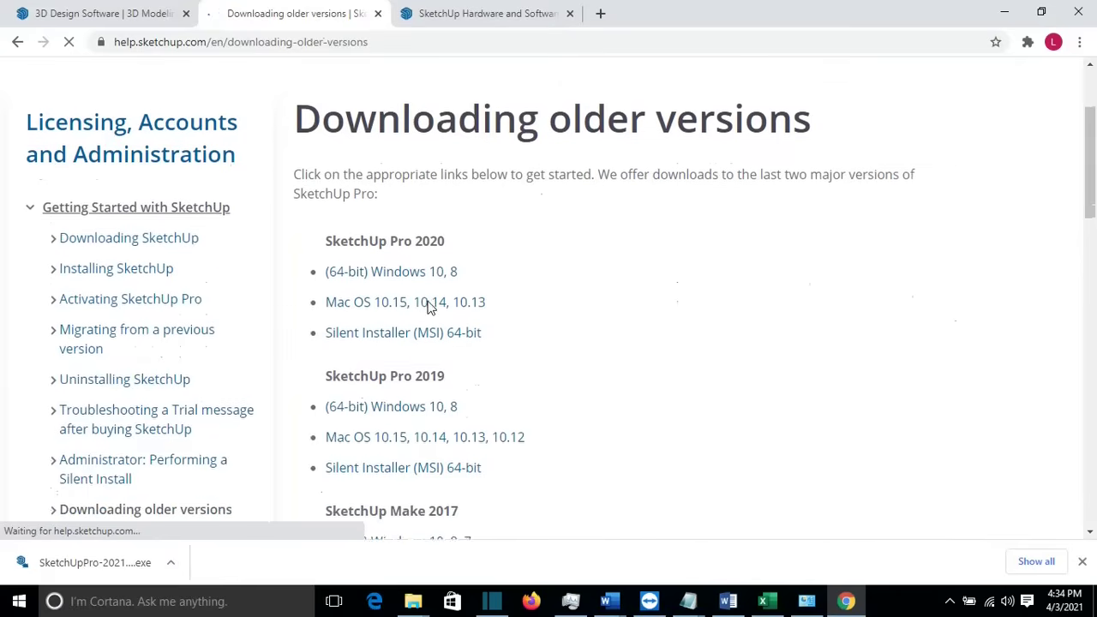
pyautogui.scroll(-2, 553, 260)
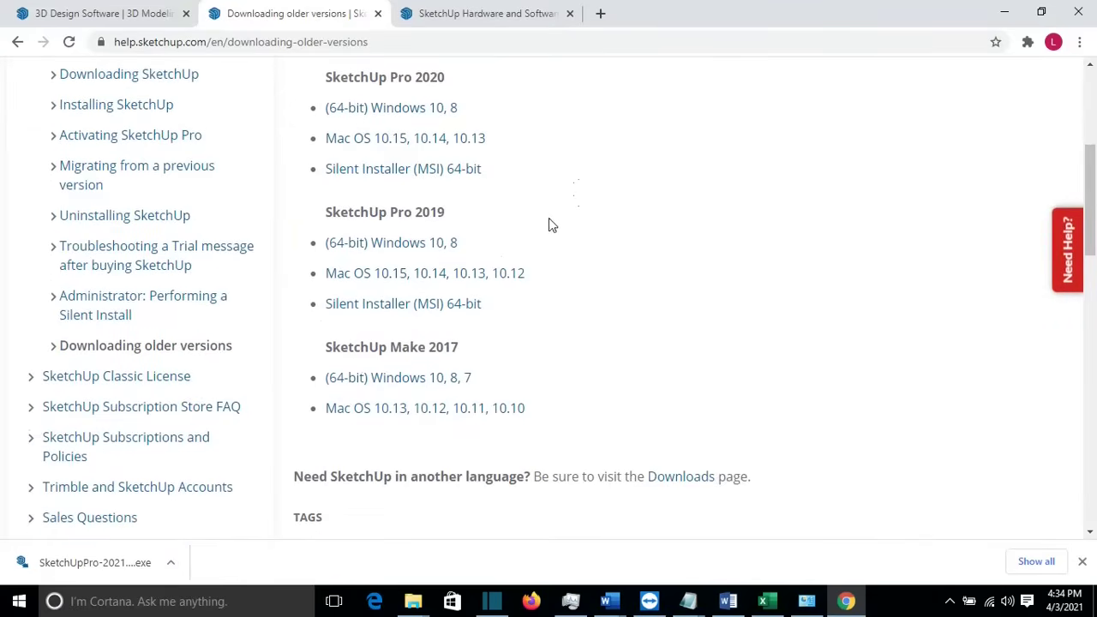
pyautogui.scroll(-1, 551, 228)
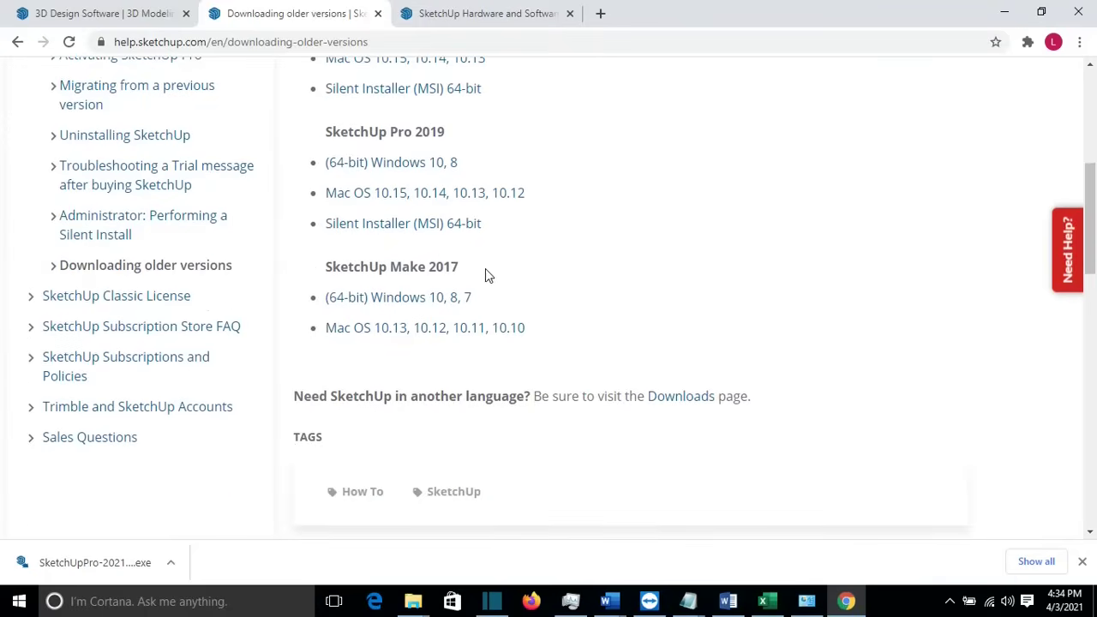
pyautogui.moveTo(485, 270); pyautogui.dragTo(322, 267)
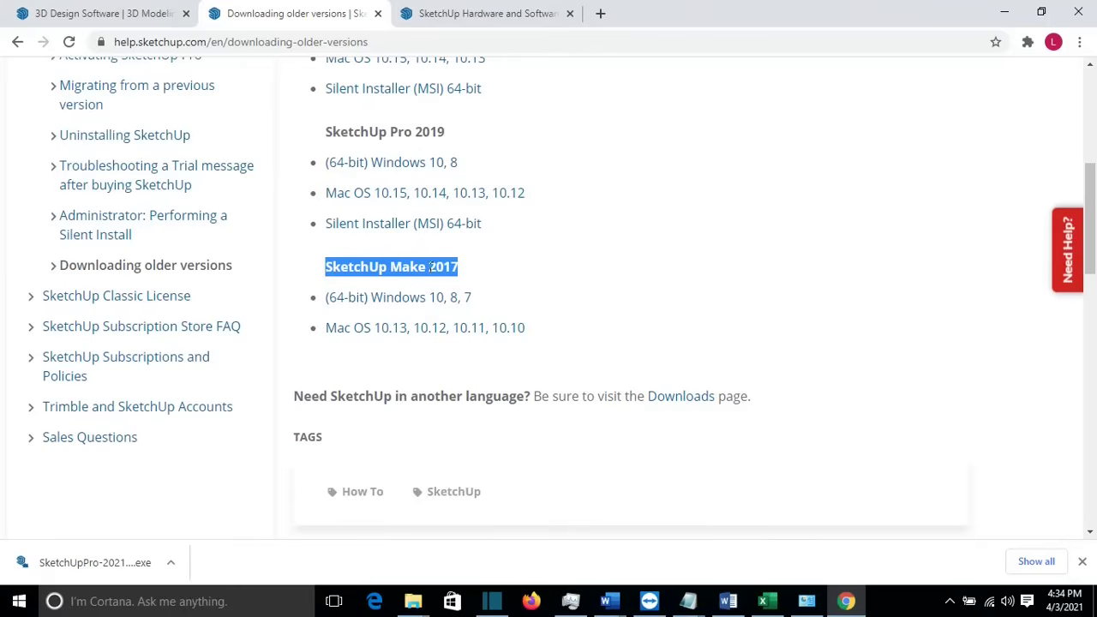
pyautogui.click(87, 563)
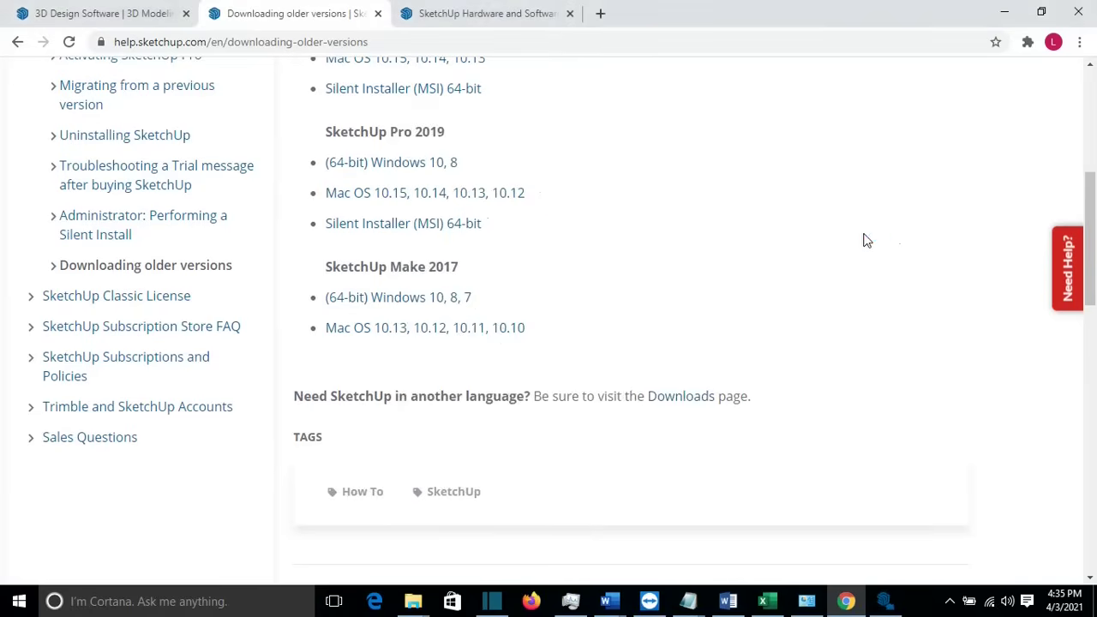
pyautogui.scroll(4, 552, 246)
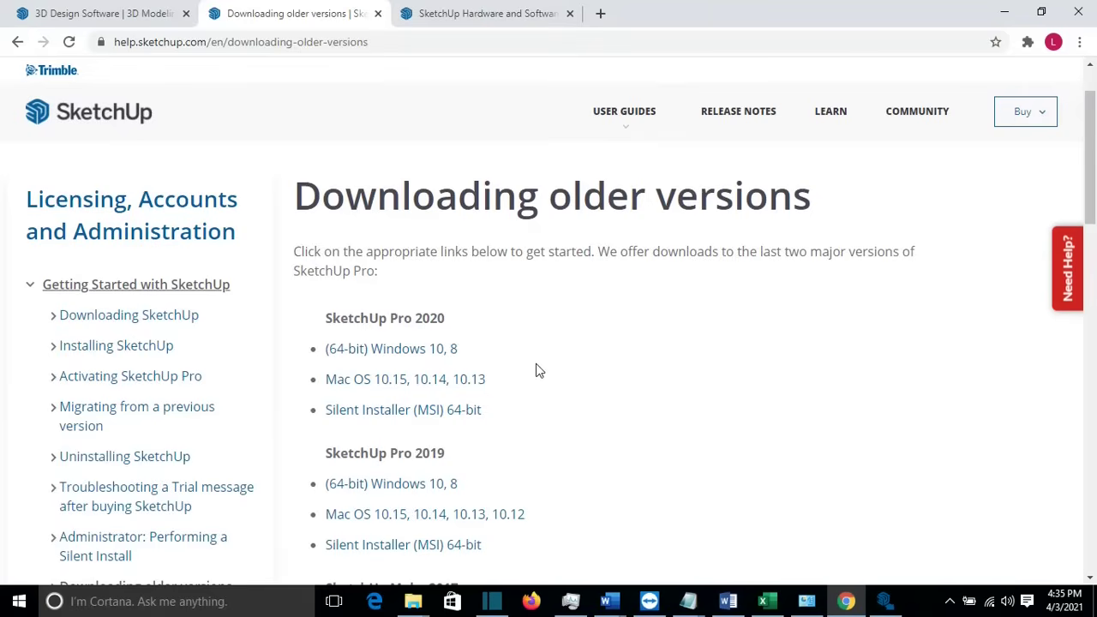
# - Return to Downloading SketchUp, scroll to the offline installer section, and bring the installer forward
pyautogui.click(121, 323)
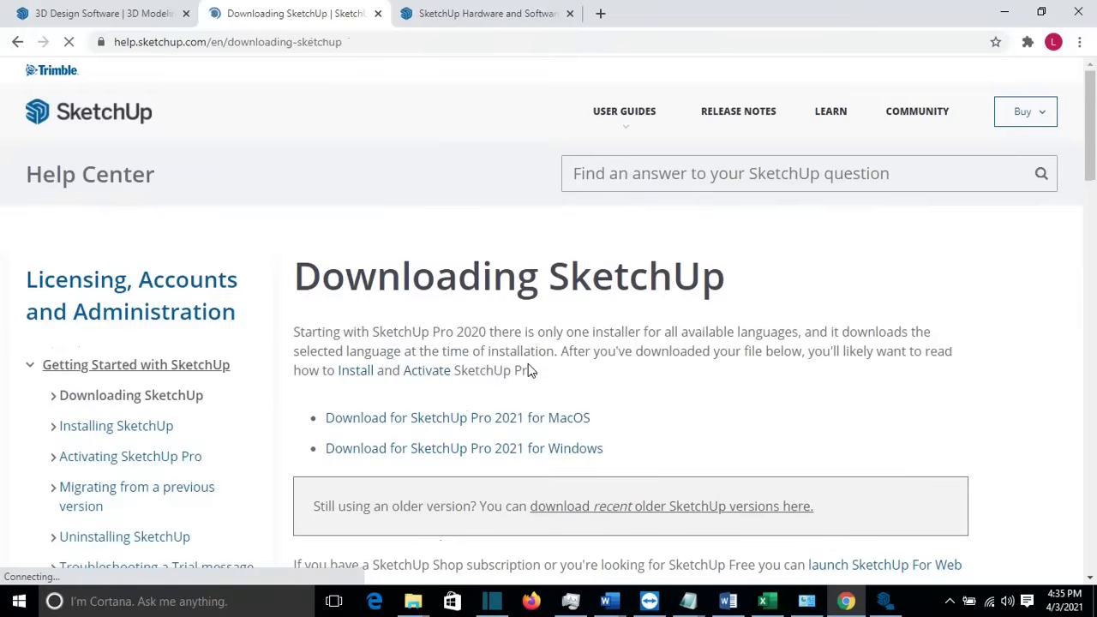
pyautogui.scroll(-10, 528, 367)
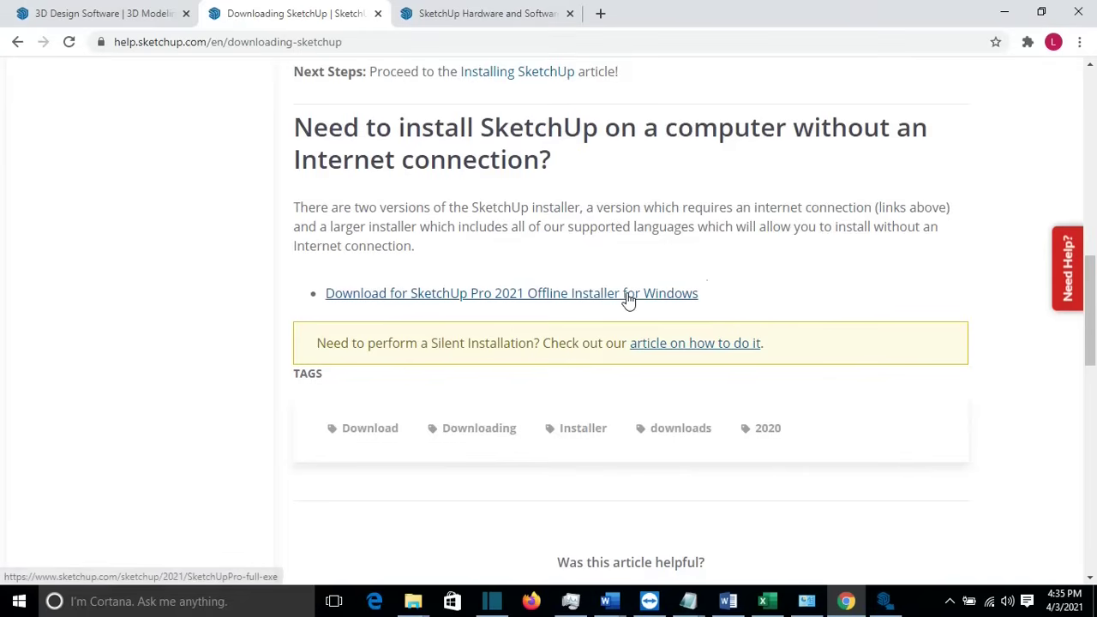
pyautogui.click(896, 611)
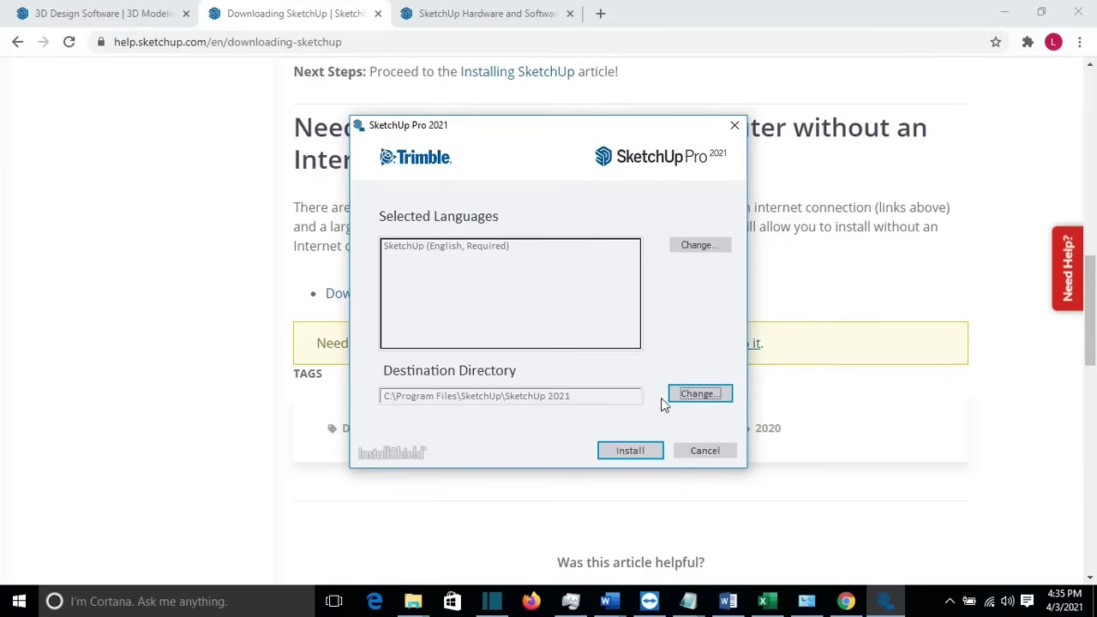
# - Install SketchUp 2021 to C:\Program Files\SketchUp\SketchUp 2021 and close the installer
pyautogui.click(623, 453)
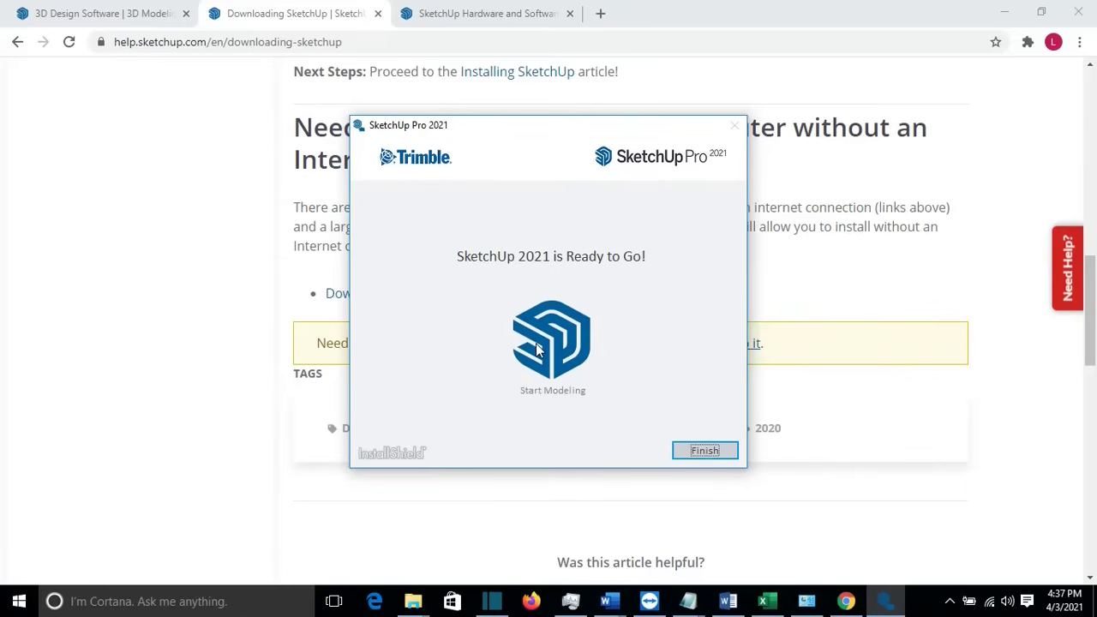
pyautogui.click(702, 452)
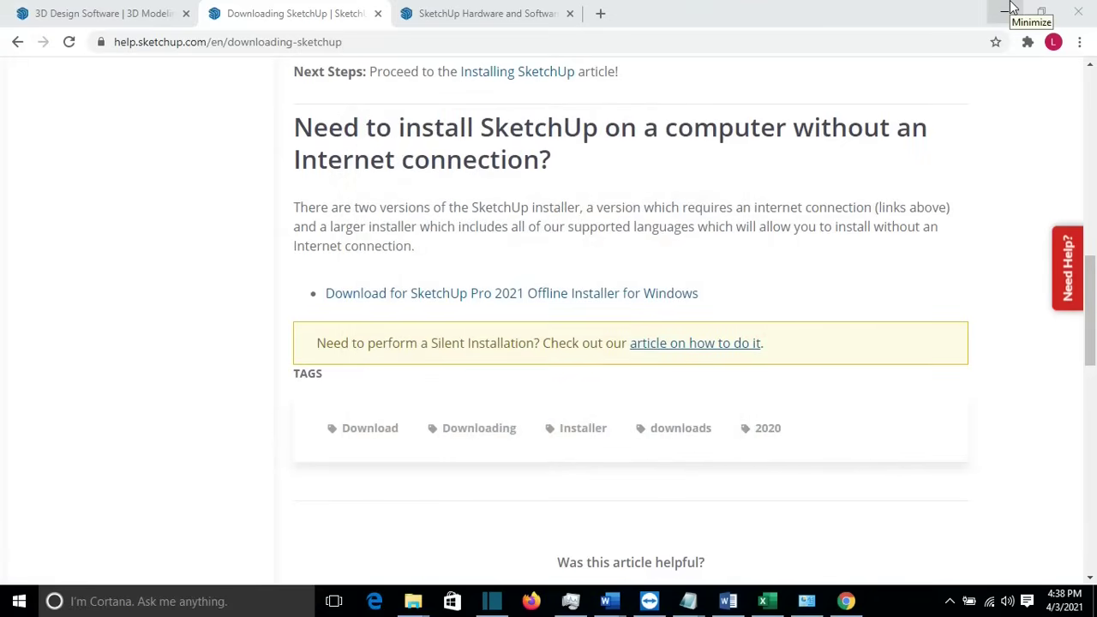
# - Minimize Chrome and the Word document, then open the Windows search panel
pyautogui.click(1009, 10)
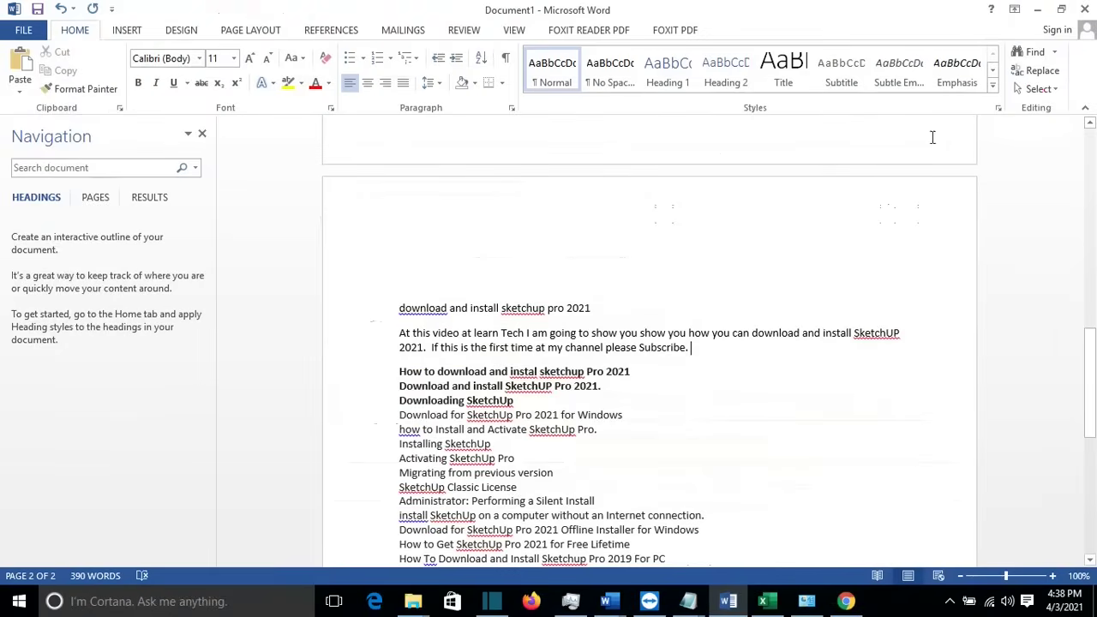
pyautogui.click(1038, 9)
pyautogui.click(168, 611)
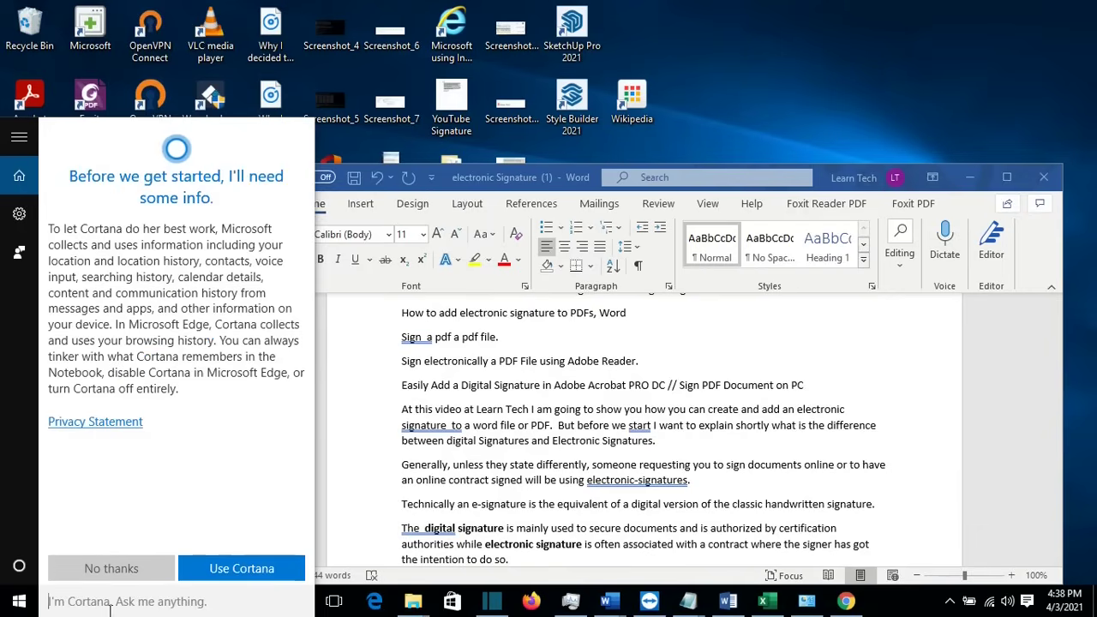
# - Search 'sket' and launch the SketchUp Pro 2021 desktop app
pyautogui.write('sket')
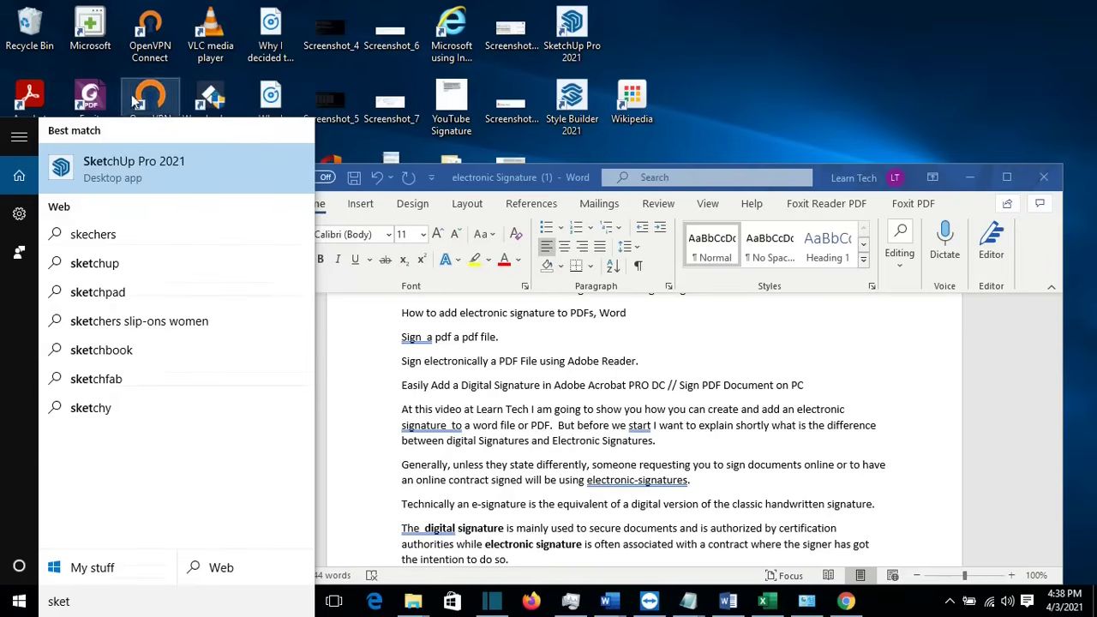
pyautogui.click(133, 175)
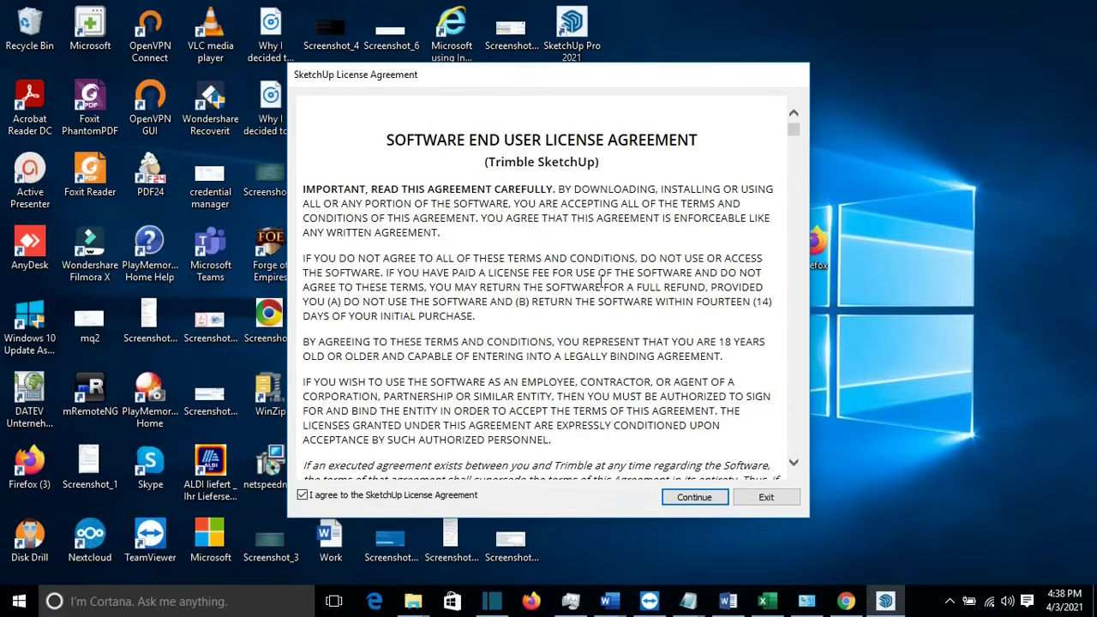
# - Accept the SketchUp license agreement and start signing in on Trimble's page
pyautogui.click(686, 498)
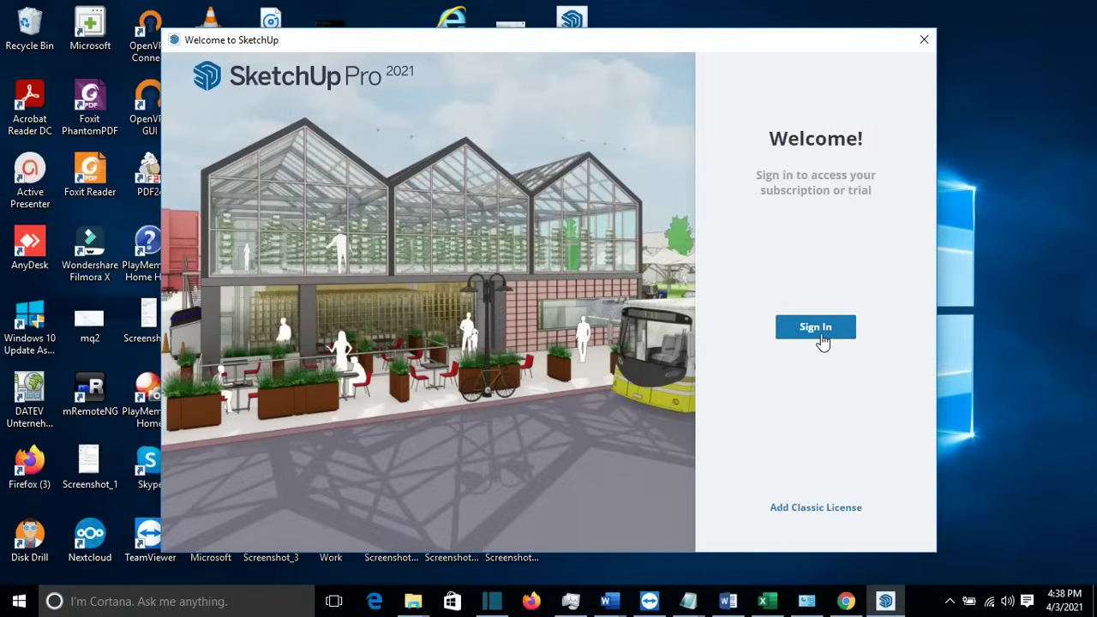
pyautogui.click(816, 327)
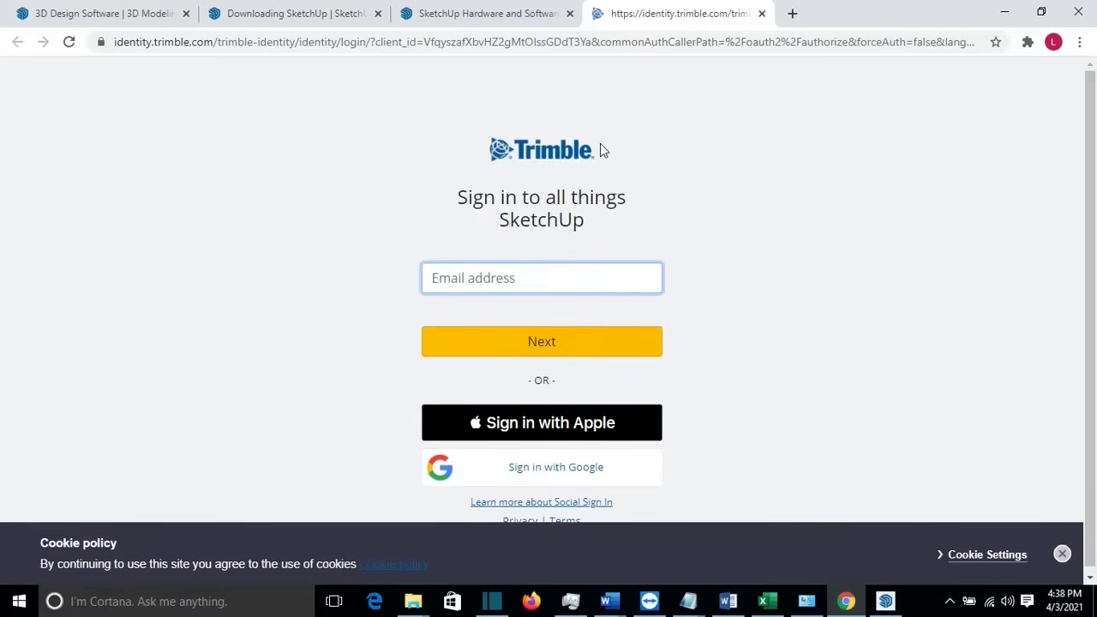
# - Sign in to SketchUp with a Google account and return to the SketchUp welcome window
pyautogui.scroll(-1, 562, 269)
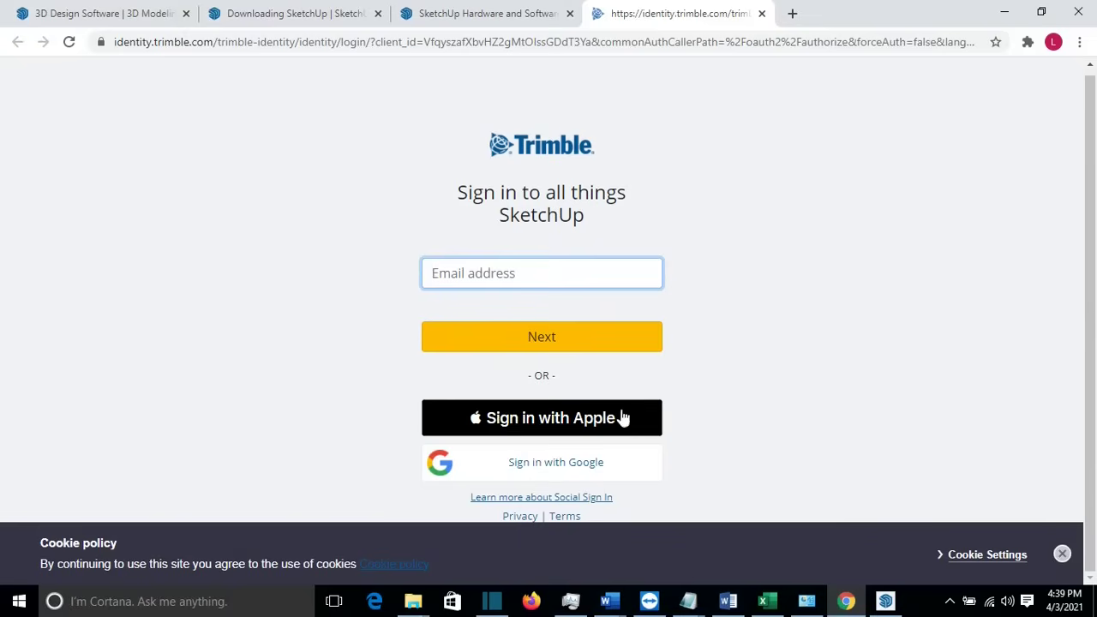
pyautogui.click(548, 470)
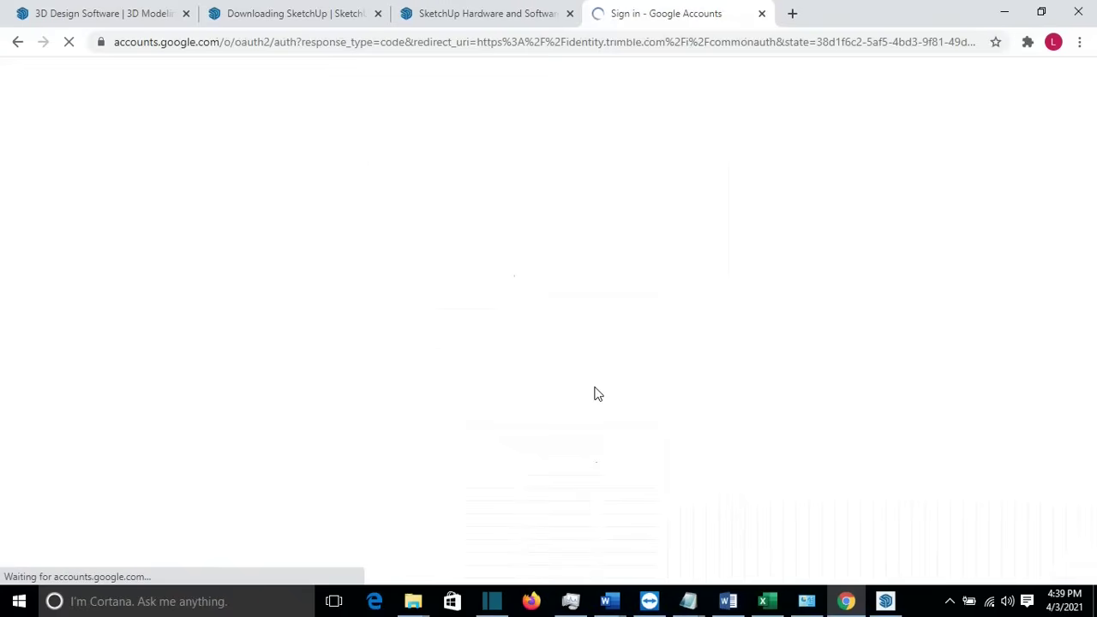
pyautogui.click(514, 291)
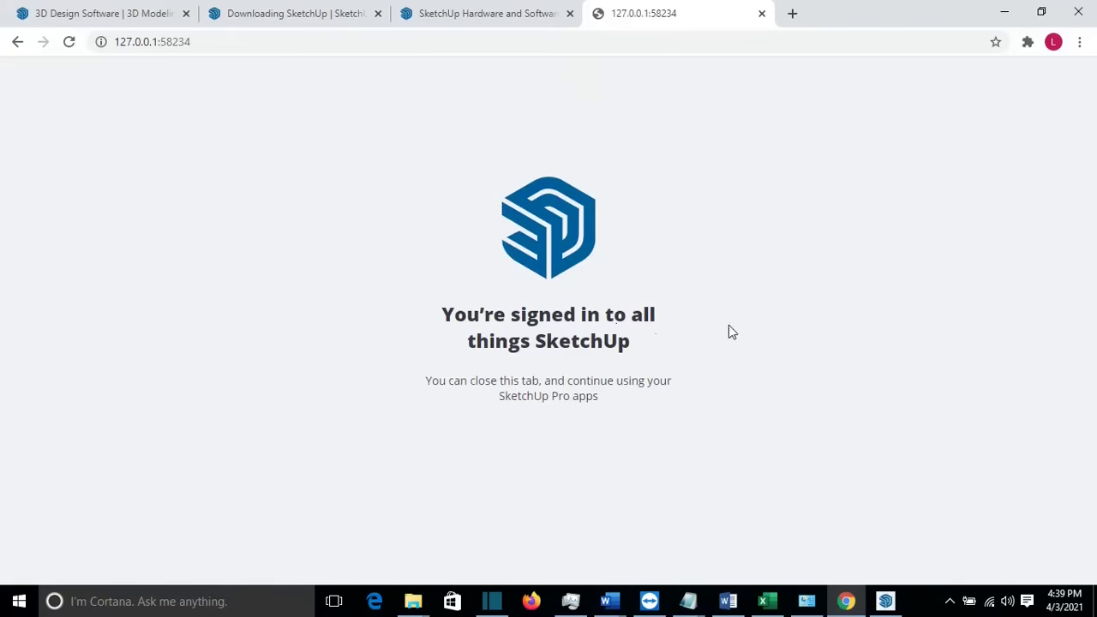
pyautogui.click(886, 600)
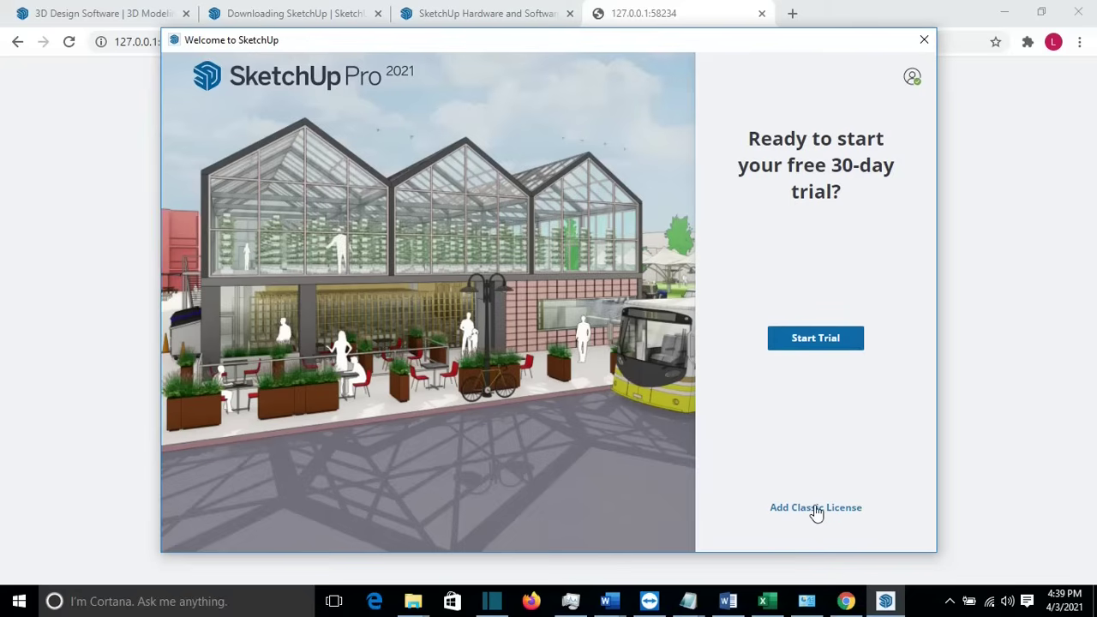
# - Start the free 30-day SketchUp Pro trial, running until May 5, 2021
pyautogui.click(816, 346)
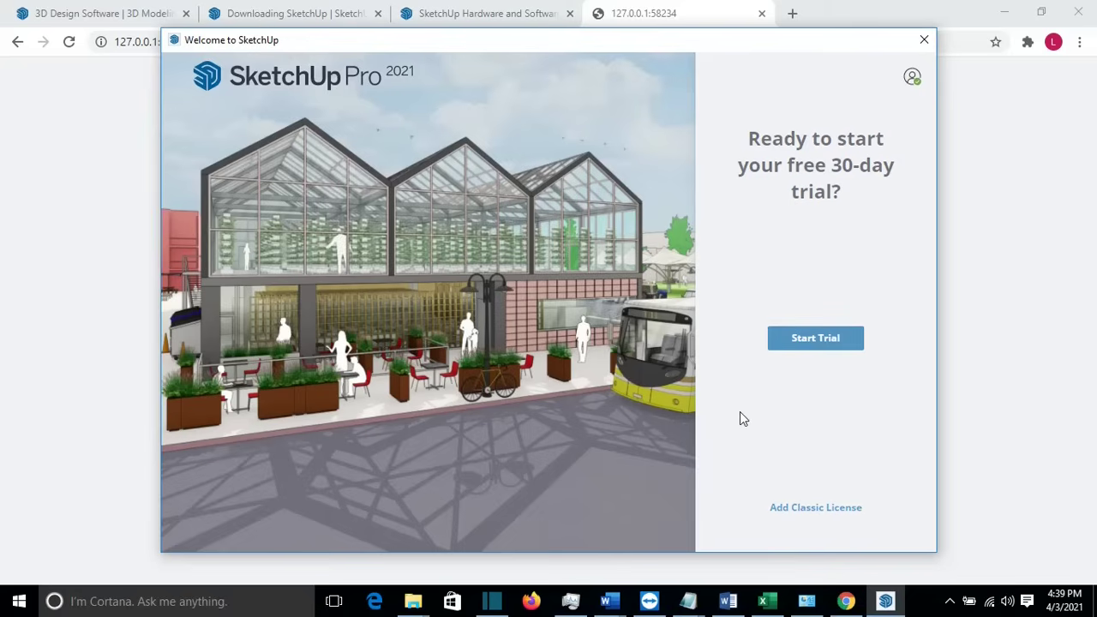